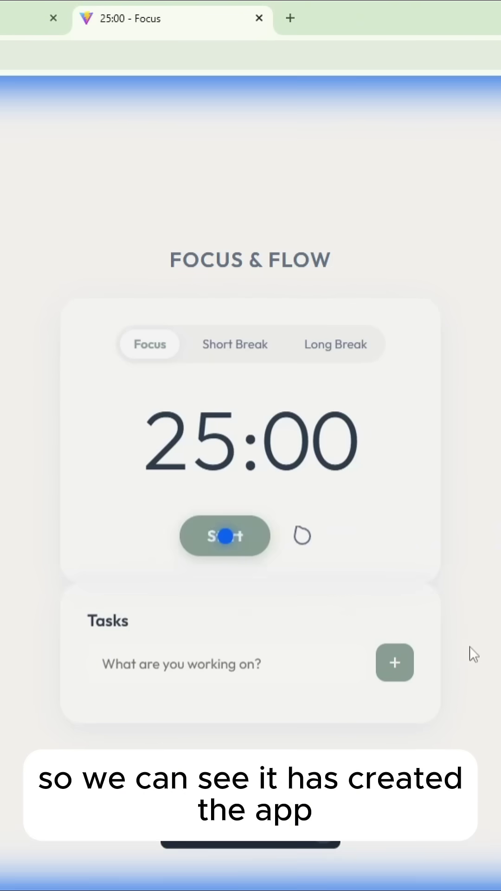
Start the focus countdown and pause it after a few seconds at 24:47.
{"action": "left_click", "coordinate": [225, 535]}
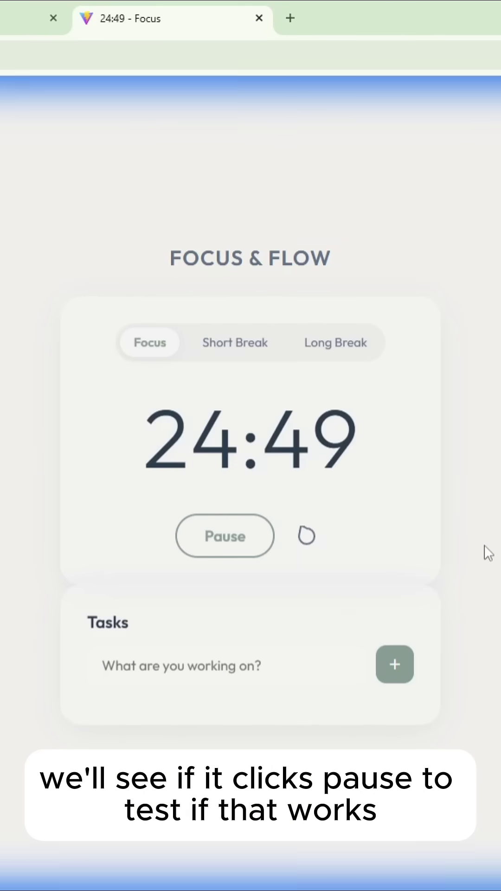
{"action": "left_click", "coordinate": [225, 537]}
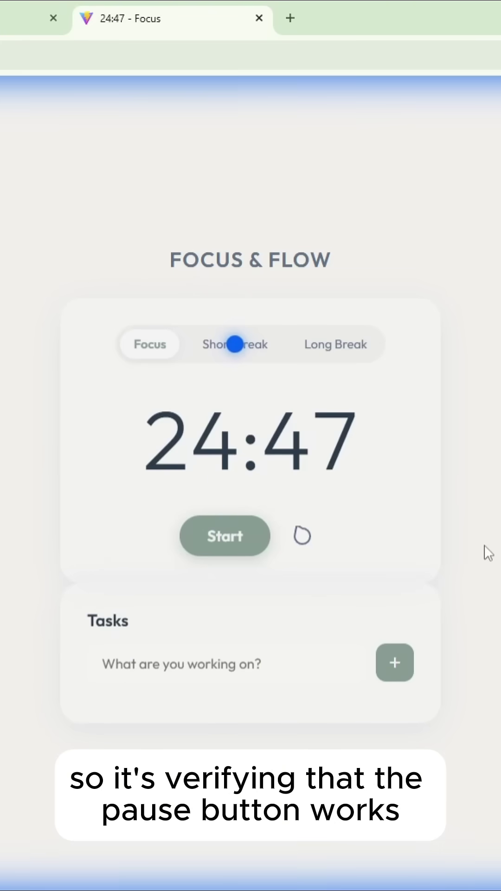
Switch the timer to Short Break mode, showing a fresh 05:00 countdown.
{"action": "left_click", "coordinate": [235, 344]}
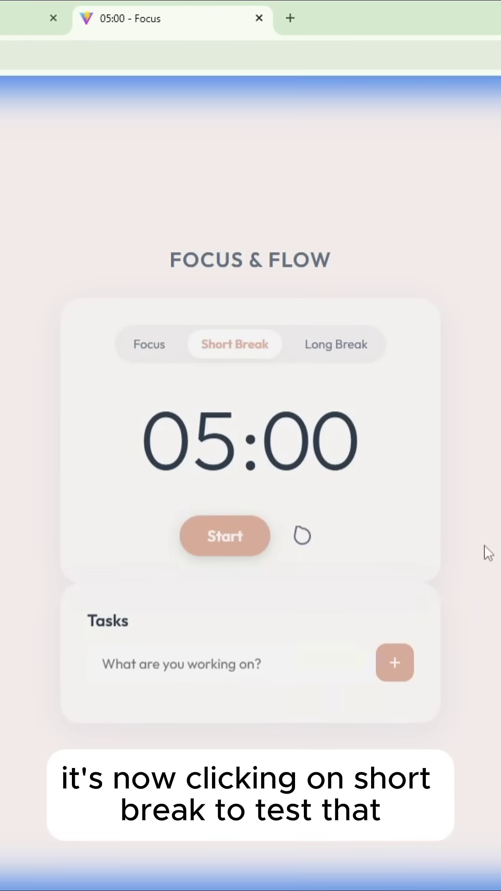